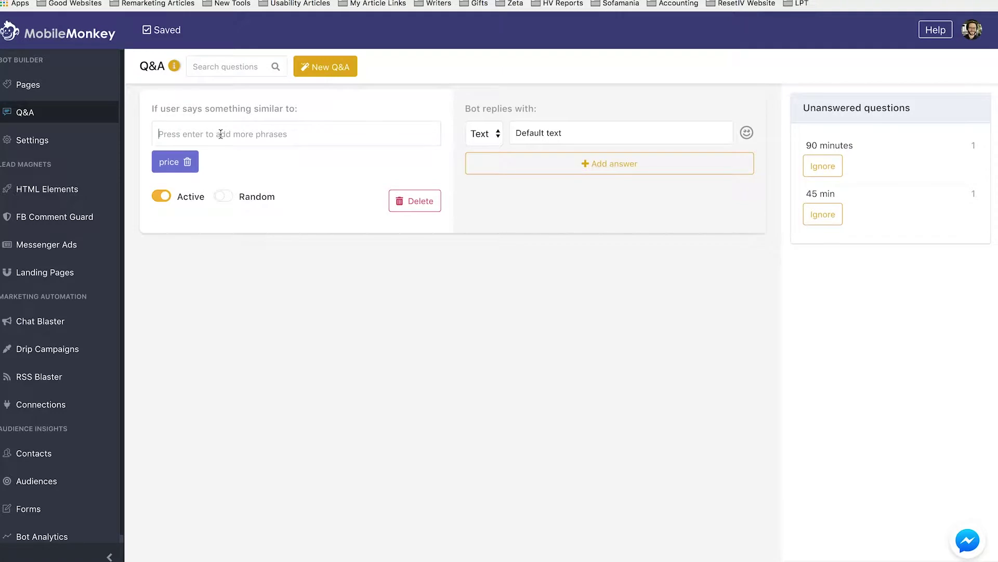
# Step: Add 'cost' as a trigger phrase and clear the Default text reply
pyautogui.press('Return')
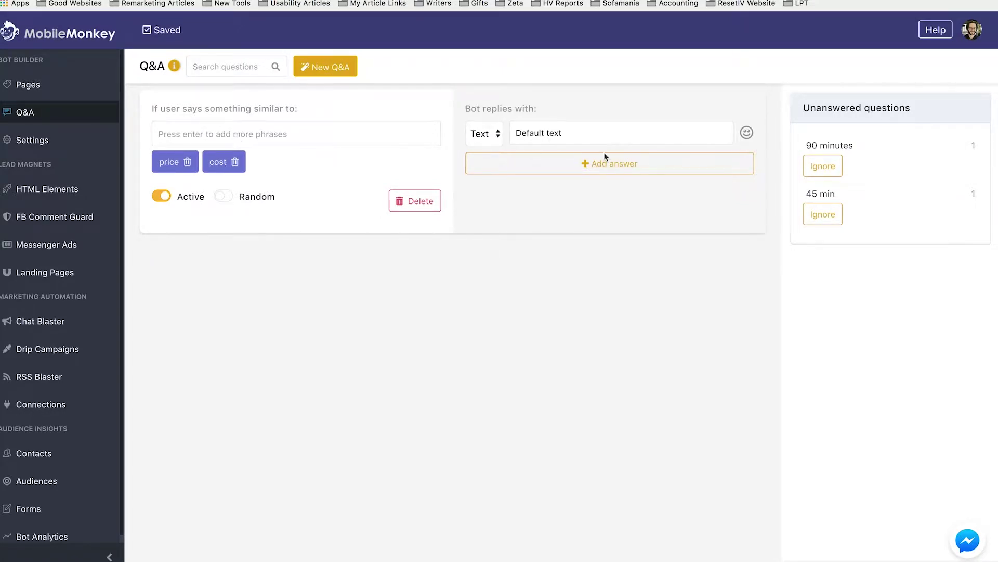
pyautogui.click(495, 137)
pyautogui.click(551, 132)
pyautogui.tripleClick(543, 133)
pyautogui.click(590, 135)
pyautogui.tripleClick(583, 135)
pyautogui.press('BackSpace')
pyautogui.write('You can check out this link')
pyautogui.press('BackSpace')
pyautogui.press('BackSpace')
pyautogui.press('BackSpace')
pyautogui.press('BackSpace')
pyautogui.write('page')
pyautogui.press('BackSpace')
pyautogui.press('BackSpace')
pyautogui.press('BackSpace')
pyautogui.press('BackSpace')
pyautogui.write('page: ')
pyautogui.write('www.re')
pyautogui.write('set')
pyautogui.write('iv./')
pyautogui.write('com/pricin')
pyautogui.write('g')
pyautogui.write(' to learn a')
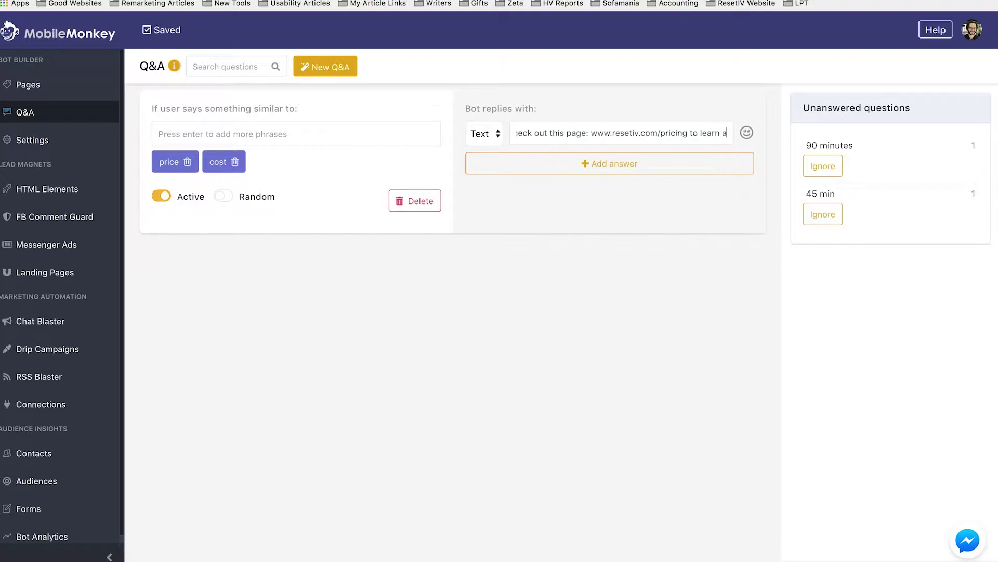
pyautogui.press('BackSpace')
pyautogui.write('more')
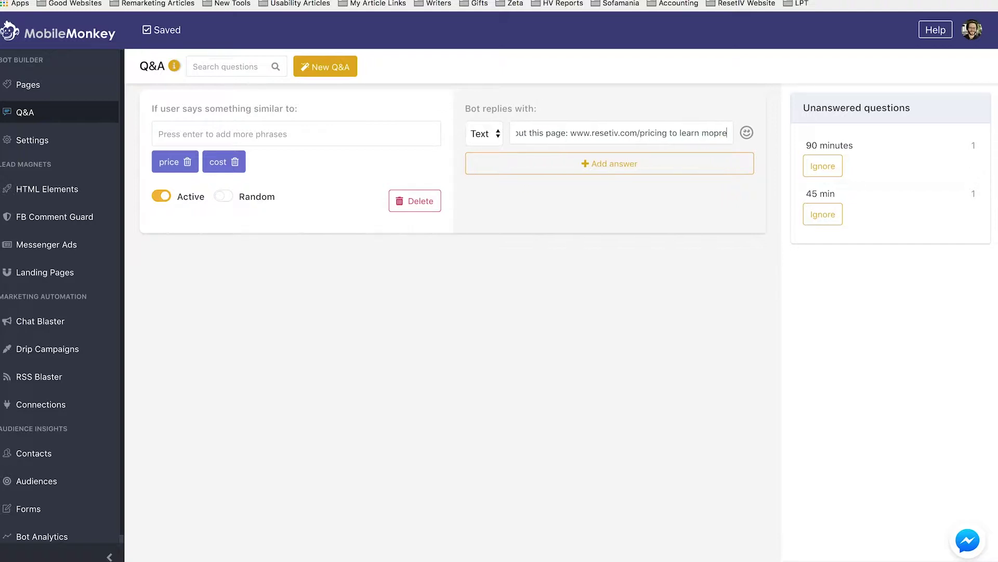
pyautogui.write(' about our')
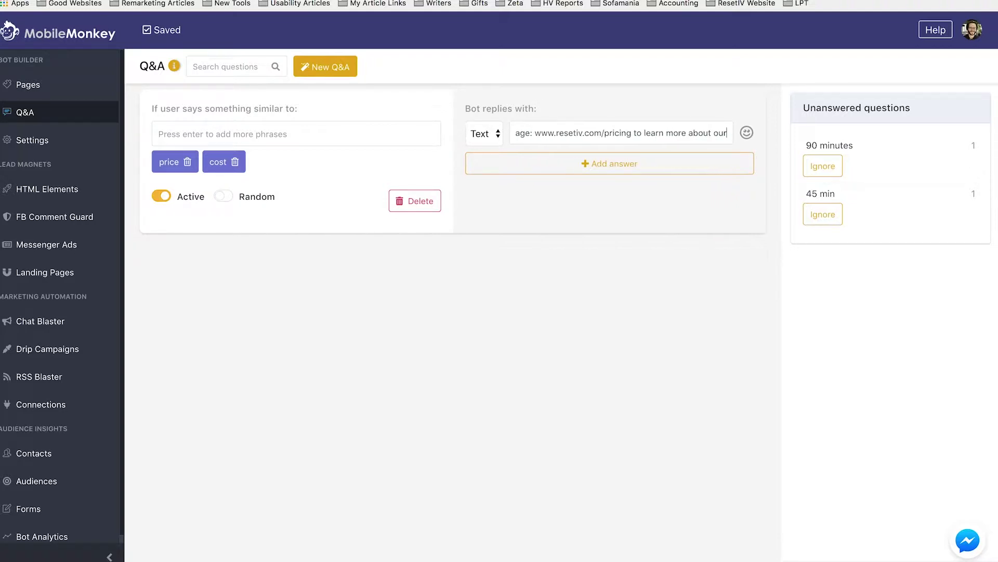
pyautogui.write(' pricing.')
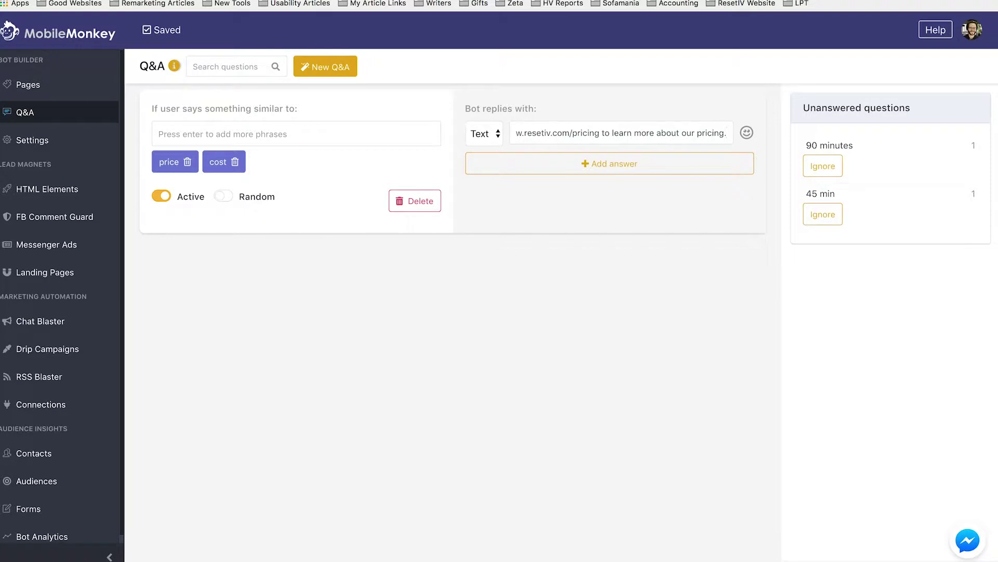
pyautogui.click(487, 208)
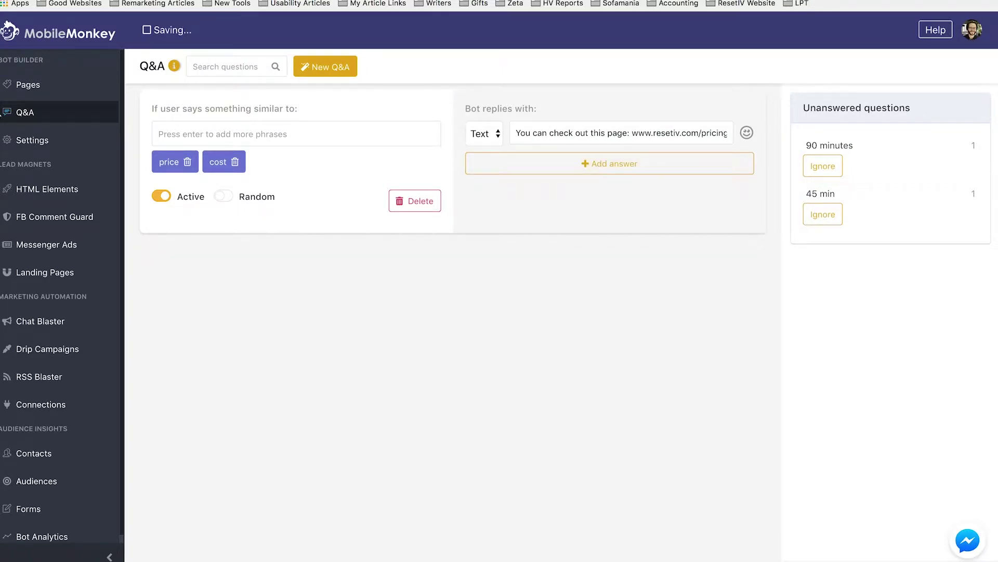
pyautogui.click(28, 85)
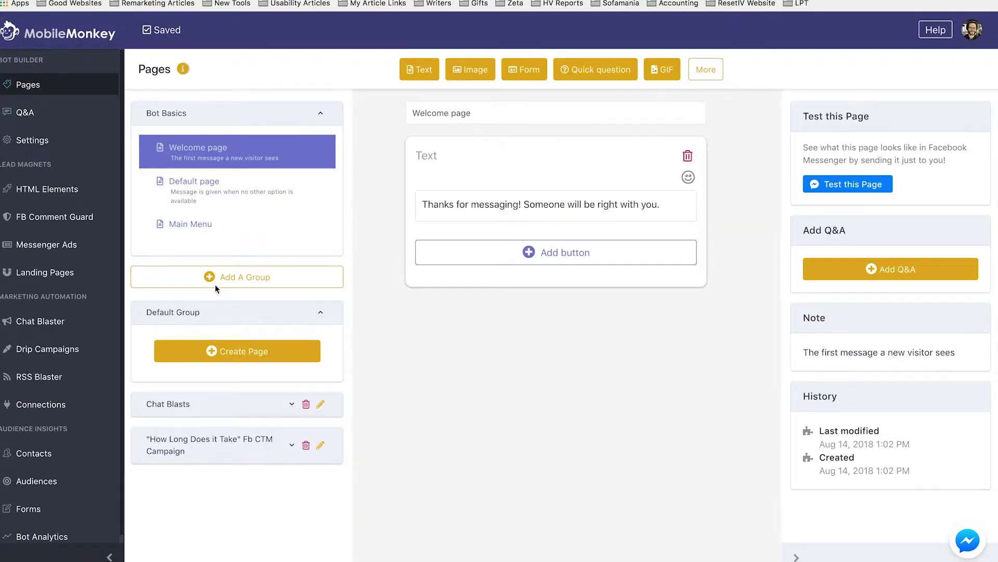
# Step: Create a new page group named 'QandA Reponses'
pyautogui.click(217, 276)
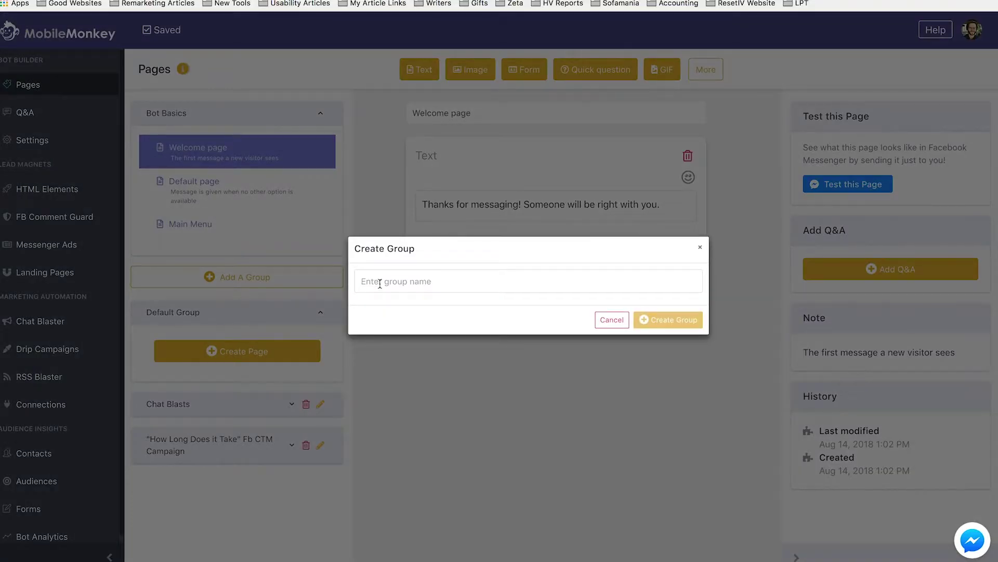
pyautogui.write('QandA')
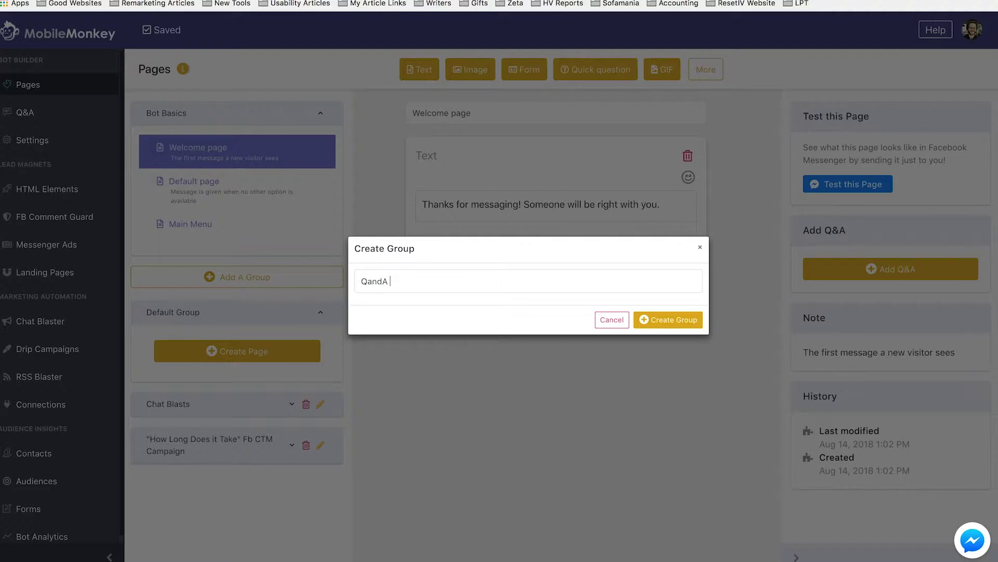
pyautogui.write(' Reponses')
pyautogui.press('Return')
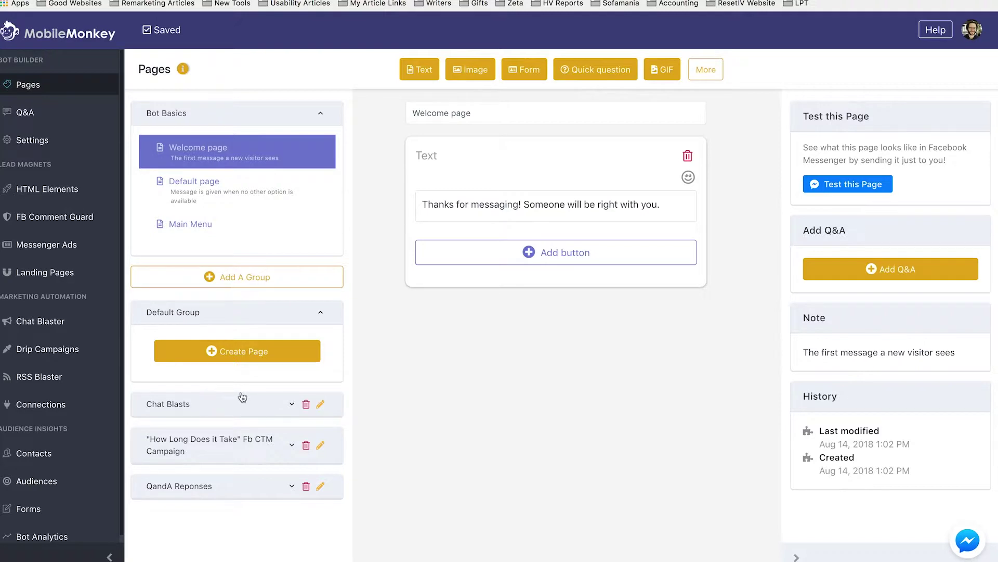
# Step: Add a 'Pricing questions' page with an empty text block to the group
pyautogui.click(291, 487)
pyautogui.click(234, 526)
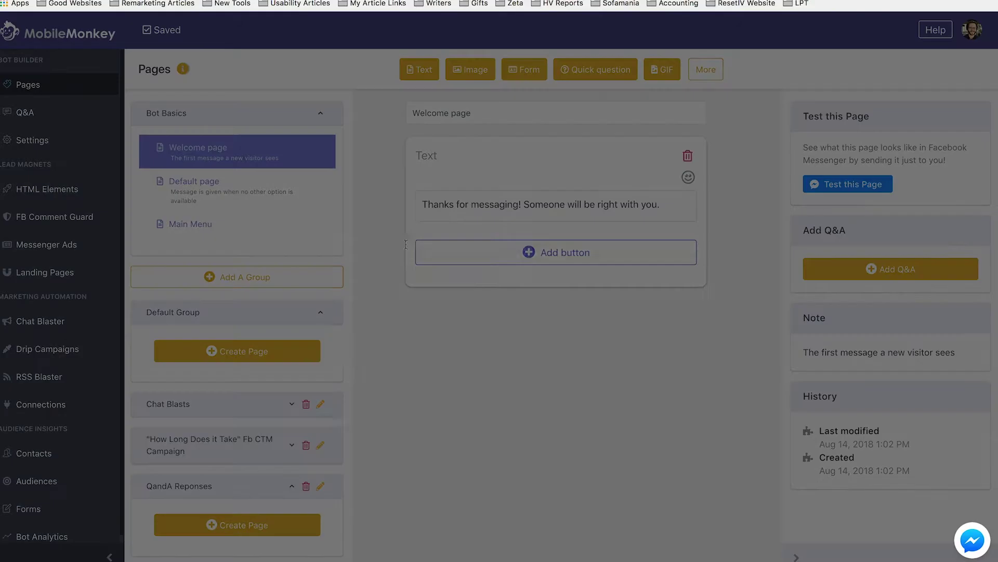
pyautogui.write('Prici')
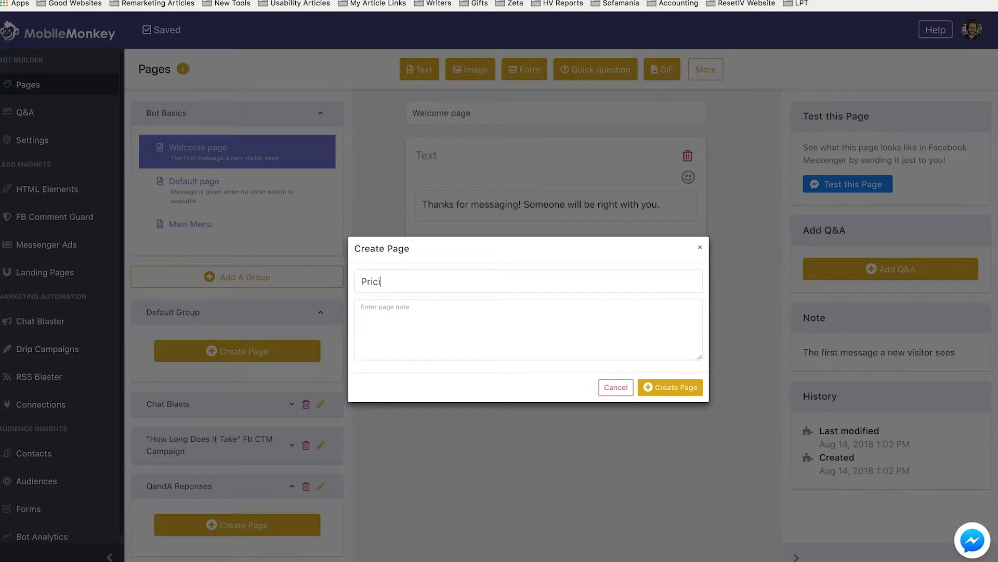
pyautogui.write('ng questions')
pyautogui.press('Return')
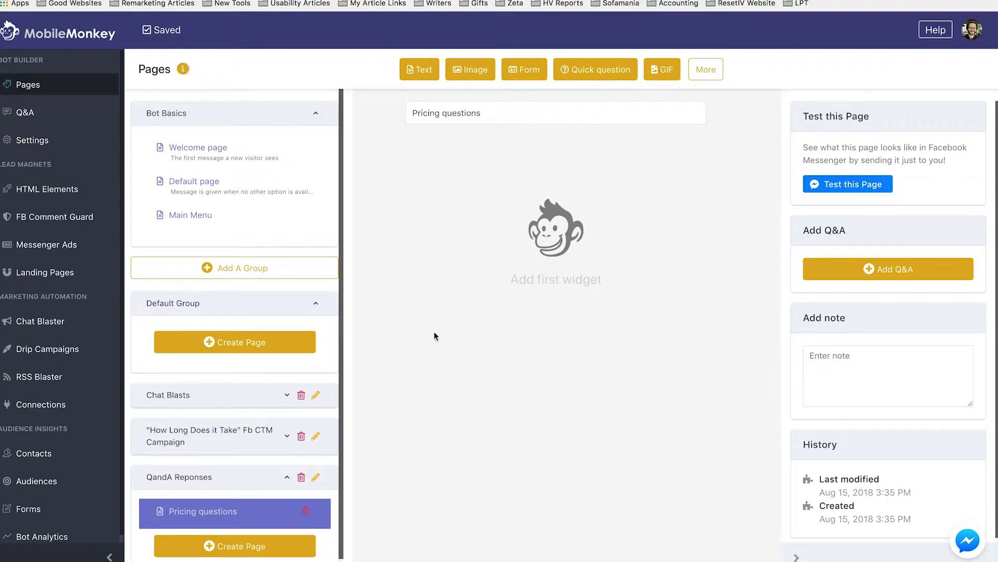
pyautogui.click(422, 70)
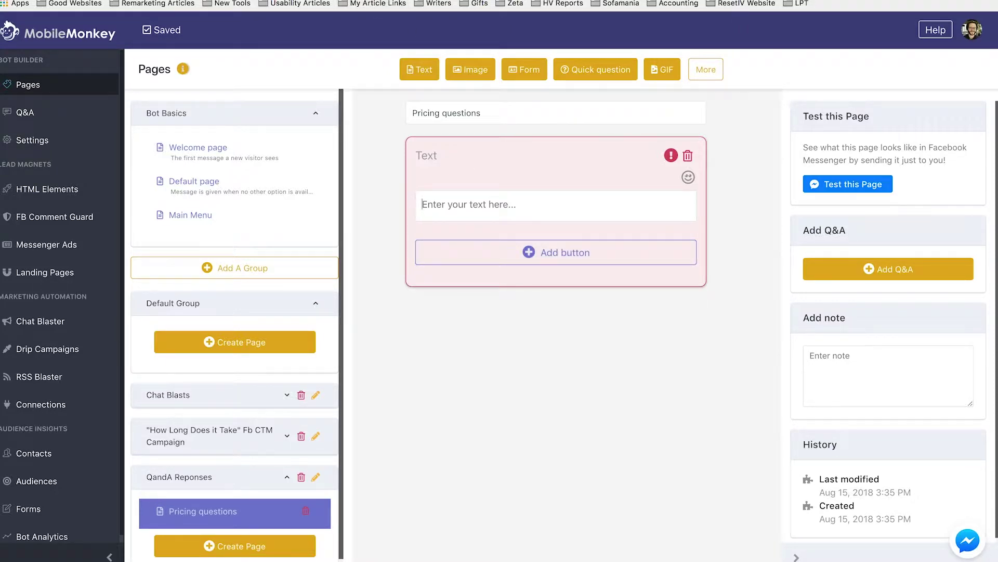
pyautogui.click(72, 109)
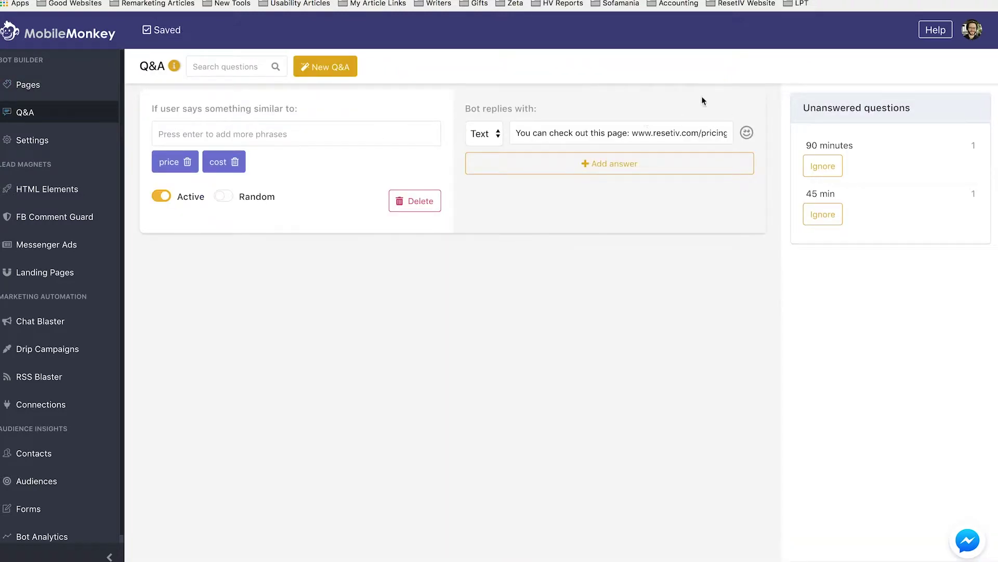
# Step: Start a new Q&A and set its reply to 'You're very welcome {{first name}}'
pyautogui.click(327, 68)
pyautogui.click(247, 264)
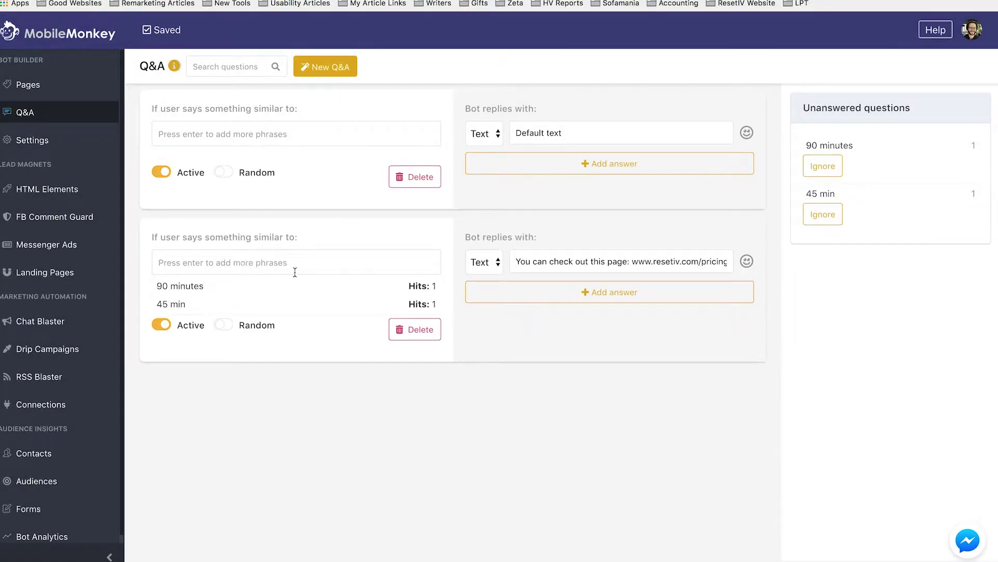
pyautogui.click(295, 141)
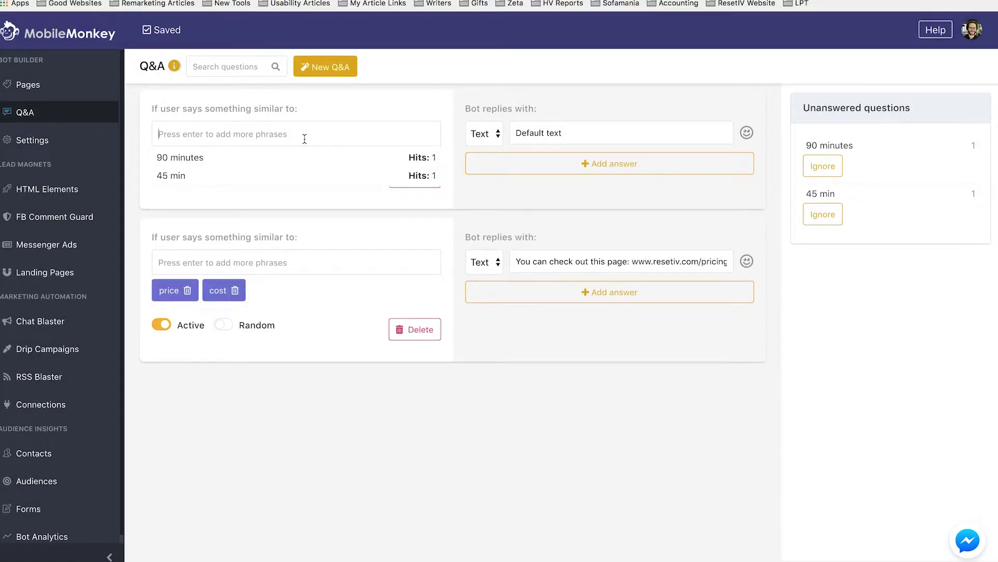
pyautogui.write('thank you')
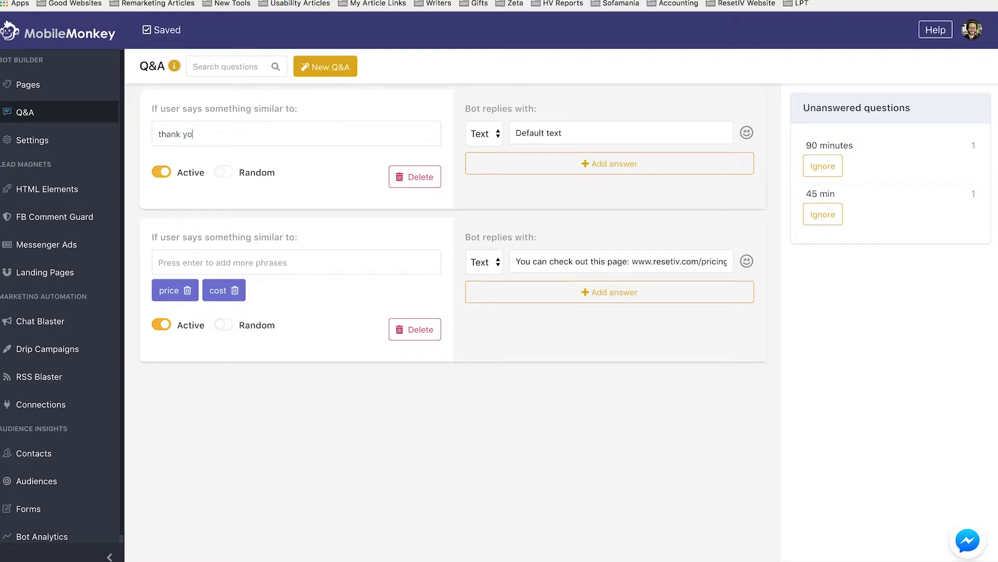
pyautogui.tripleClick(556, 123)
pyautogui.write("You're very e")
pyautogui.press('BackSpace')
pyautogui.write('welcome {{')
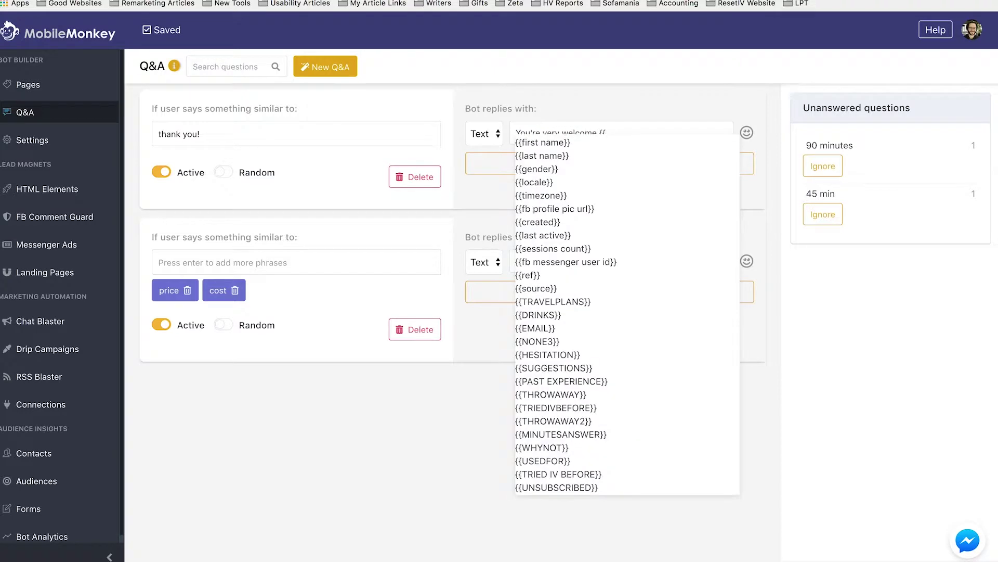
pyautogui.press('Down')
pyautogui.press('Return')
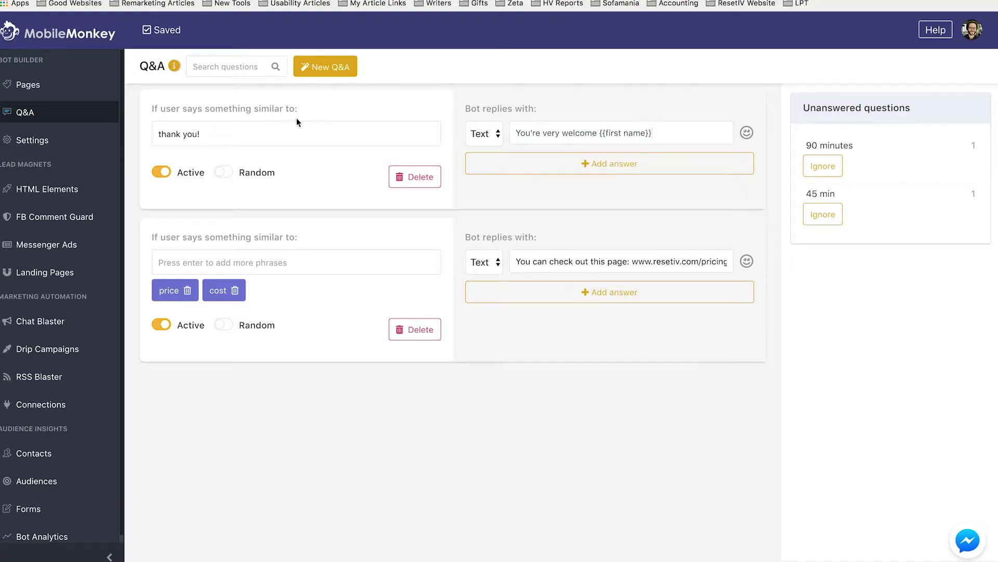
# Step: Register 'thank you', 'thanks' and 'ty' as the Q&A's trigger phrases
pyautogui.click(216, 134)
pyautogui.press('BackSpace')
pyautogui.write('\\')
pyautogui.press('Return')
pyautogui.write('thank')
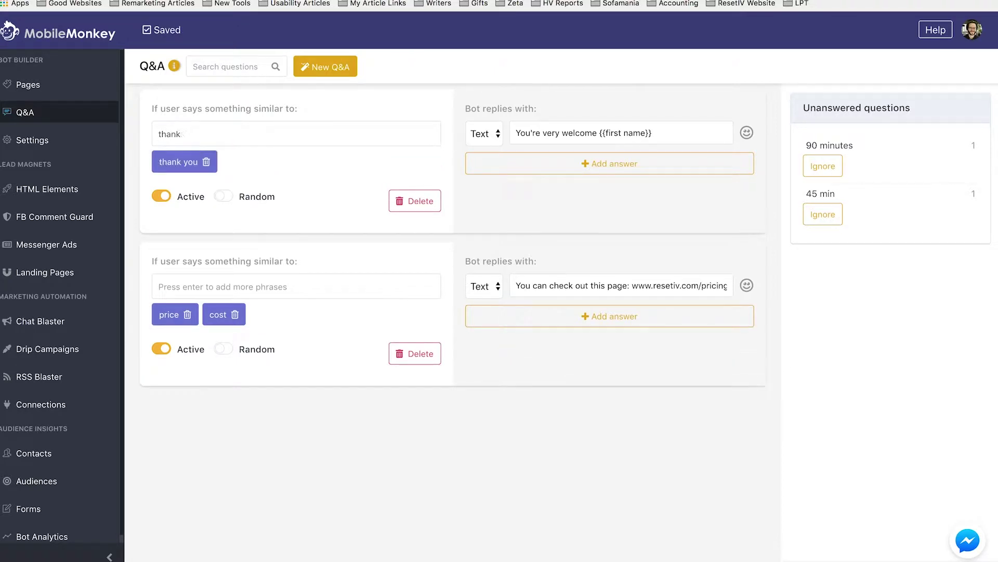
pyautogui.write('s')
pyautogui.press('Return')
pyautogui.write('ty')
pyautogui.press('Return')
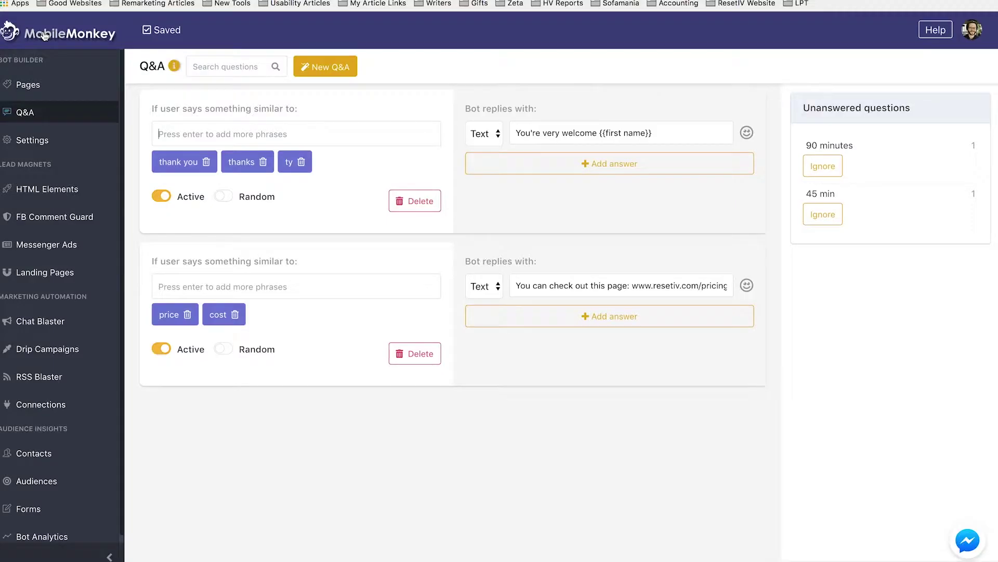
pyautogui.click(26, 91)
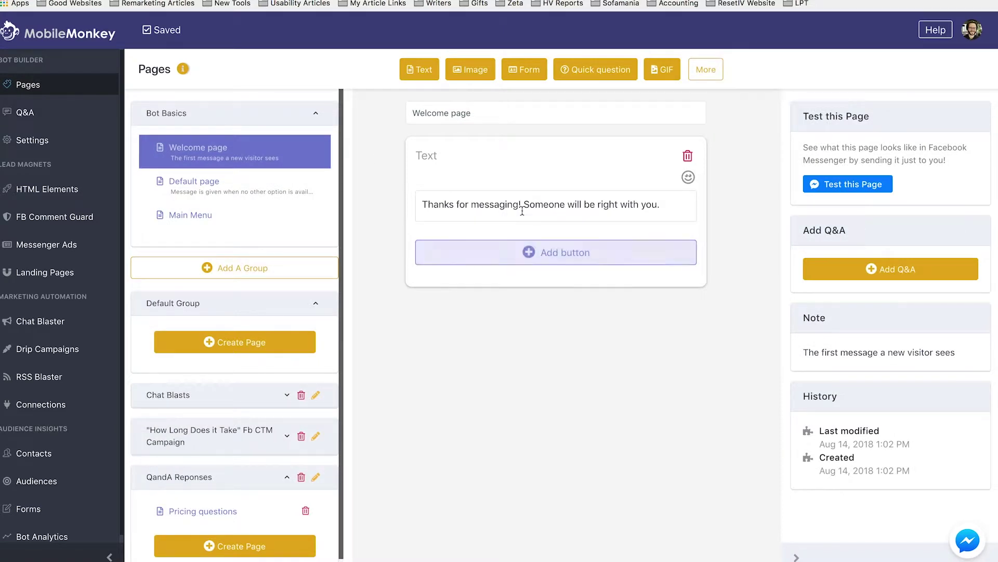
# Step: Send 'stop' to the Reset IV bot in Messenger and choose Unsubscribe
pyautogui.click(830, 185)
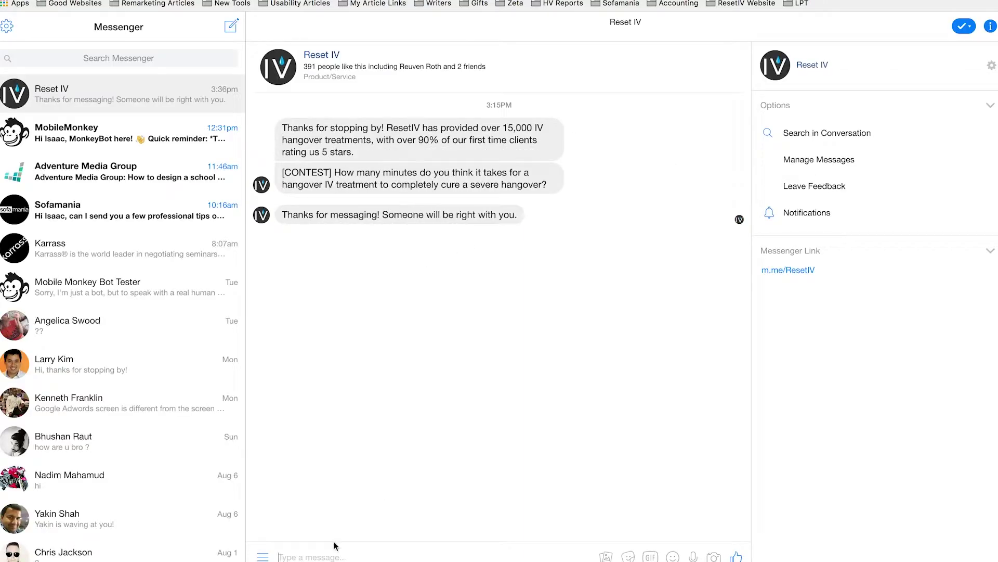
pyautogui.write('stop')
pyautogui.press('Return')
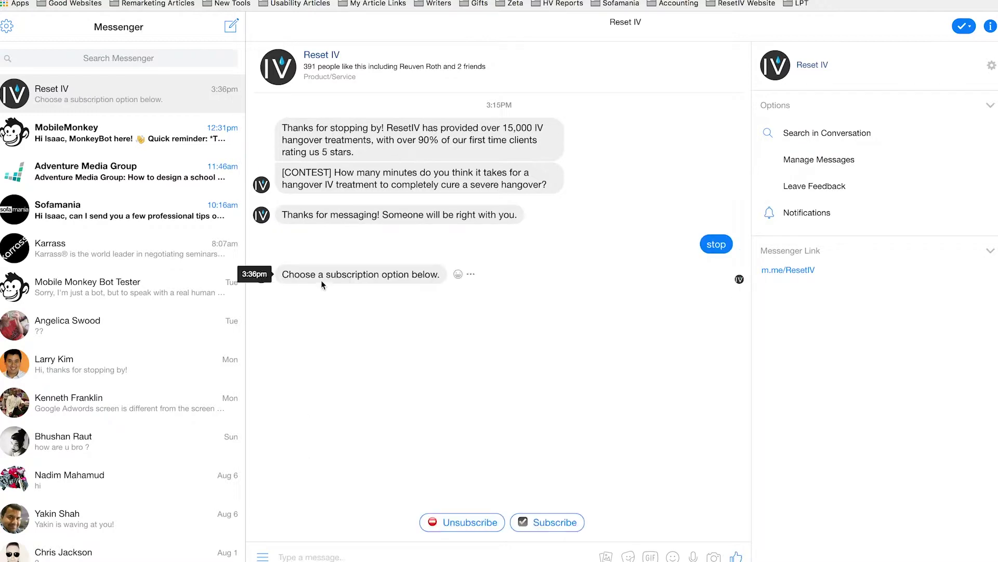
pyautogui.click(451, 523)
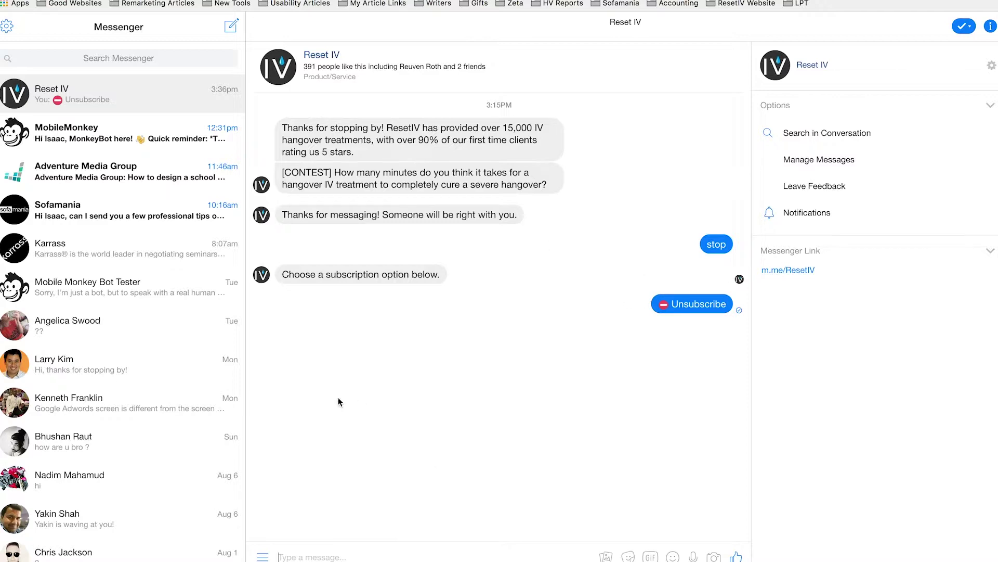
# Step: Send 'hi' and then 'thank you' to check the bot's reply
pyautogui.click(356, 554)
pyautogui.write('hi')
pyautogui.press('Return')
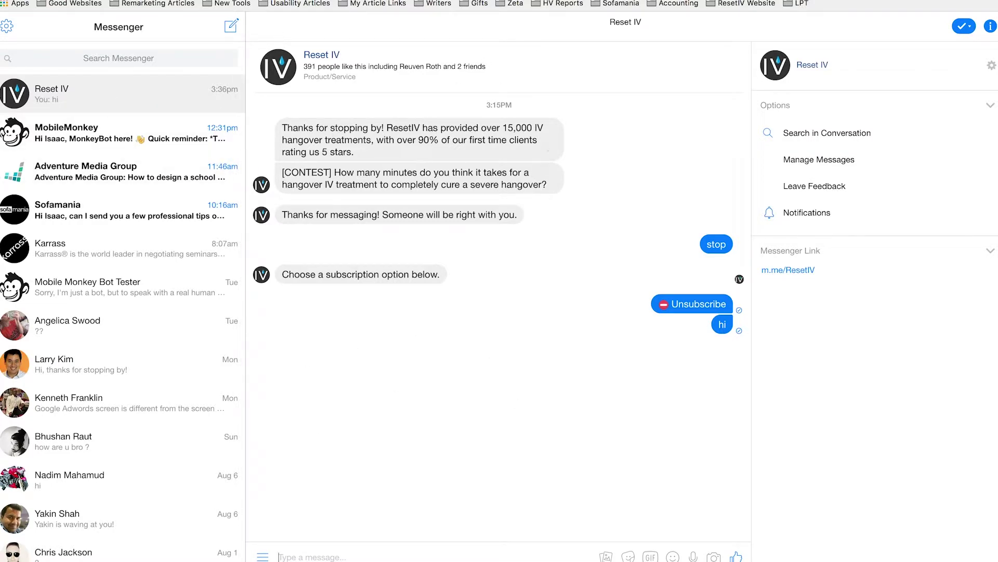
pyautogui.write('thank youy')
pyautogui.press('BackSpace')
pyautogui.press('Return')
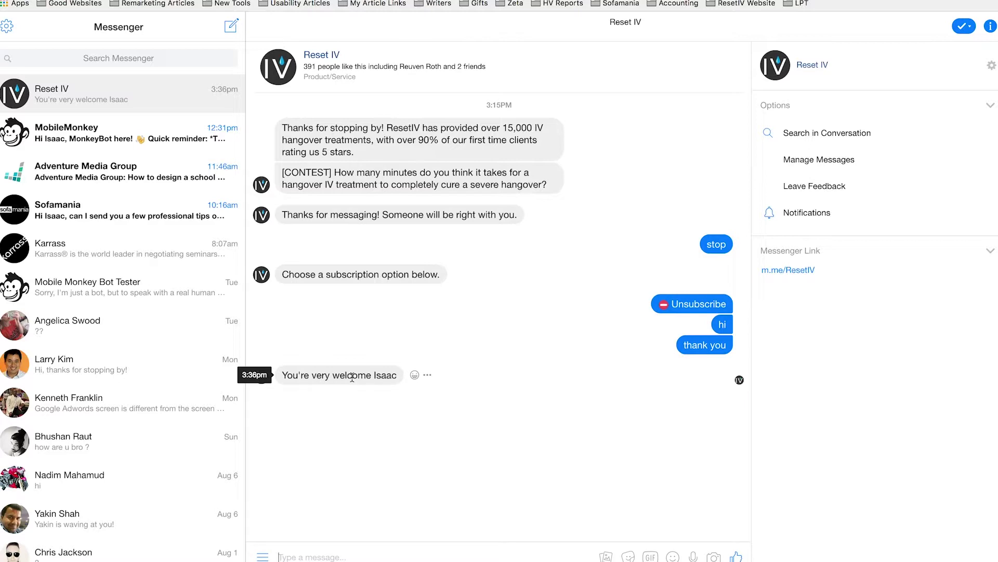
# Step: Send 'unsubscribe' to the bot, then resubscribe with the Subscribe reply
pyautogui.write('unsusbscribe')
pyautogui.press('Return')
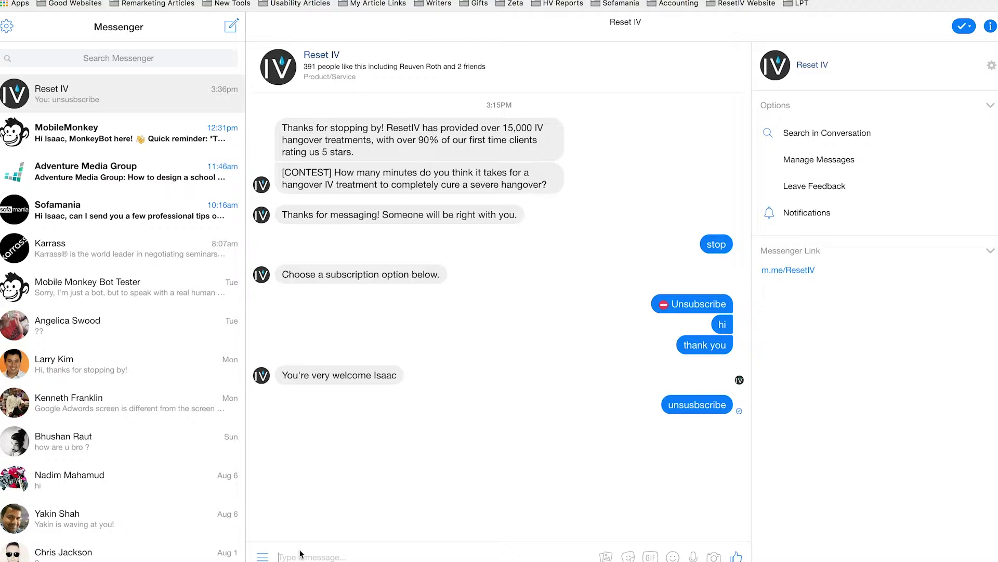
pyautogui.write('unsubscribe')
pyautogui.press('Return')
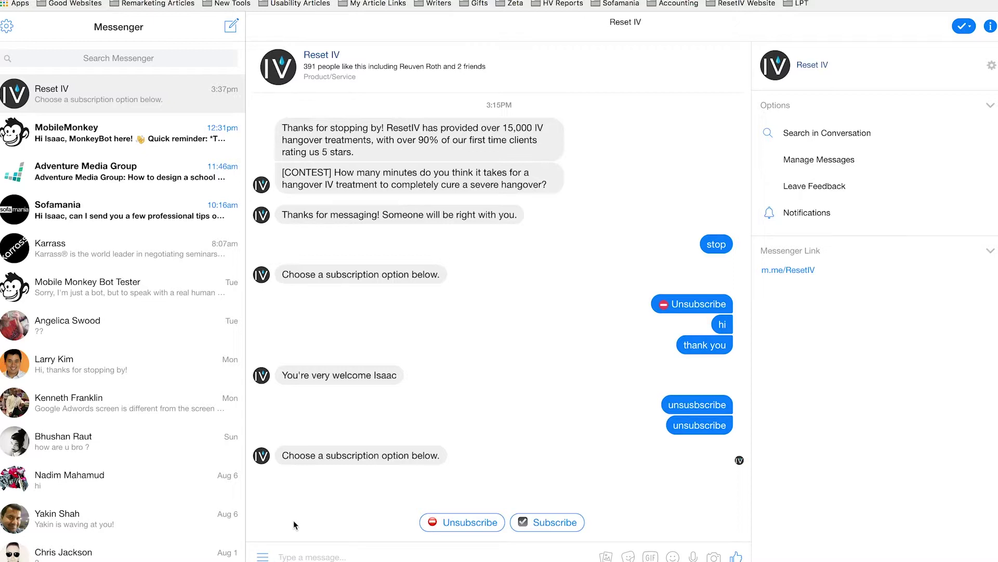
pyautogui.click(558, 526)
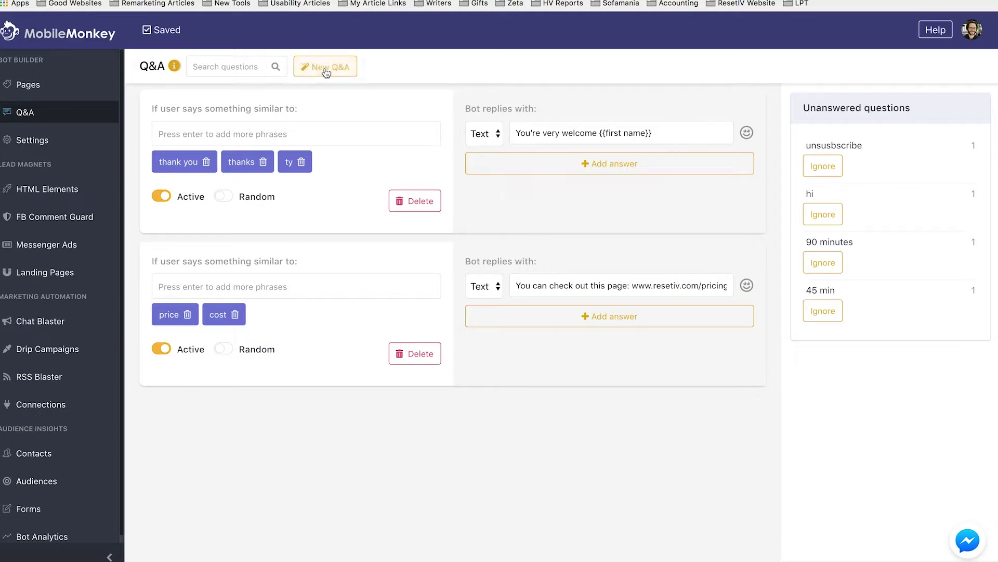
# Step: Open the Default page under Bot Basics in the Pages editor
pyautogui.click(45, 92)
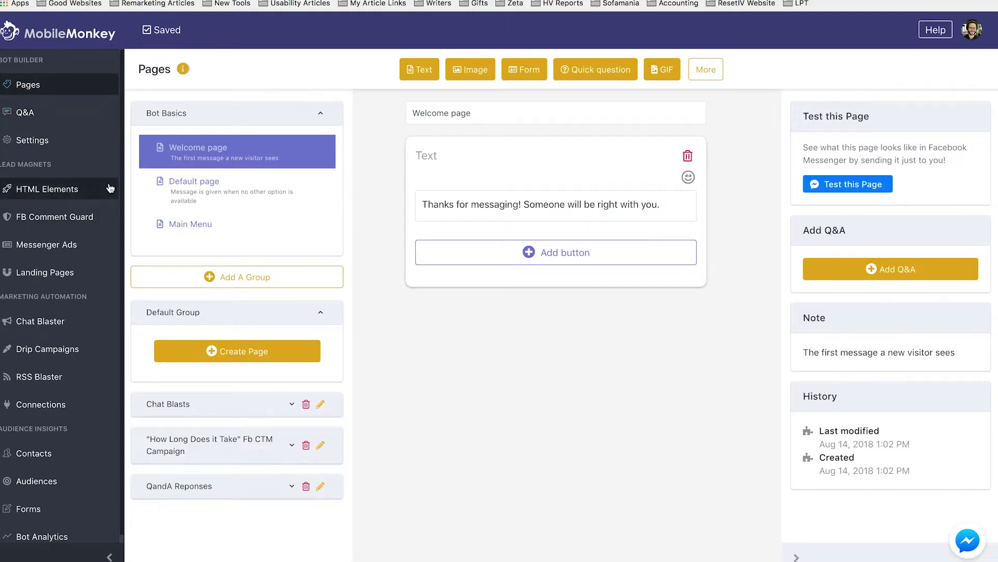
pyautogui.click(200, 197)
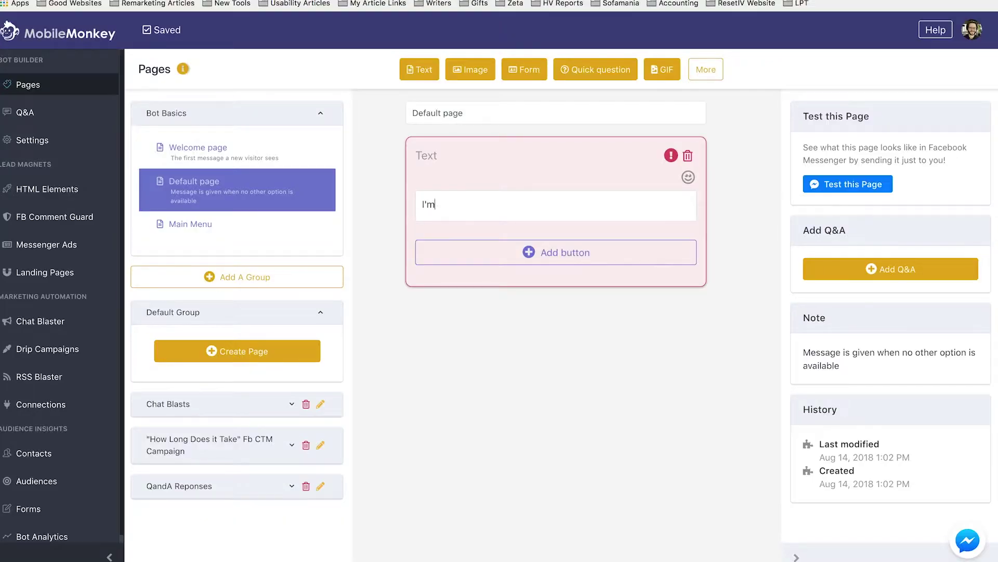
# Step: Write 'just a bot, but here are some links below that may help you with what you're looking for.'
pyautogui.write('just a bot')
pyautogui.write(', but you cqn ')
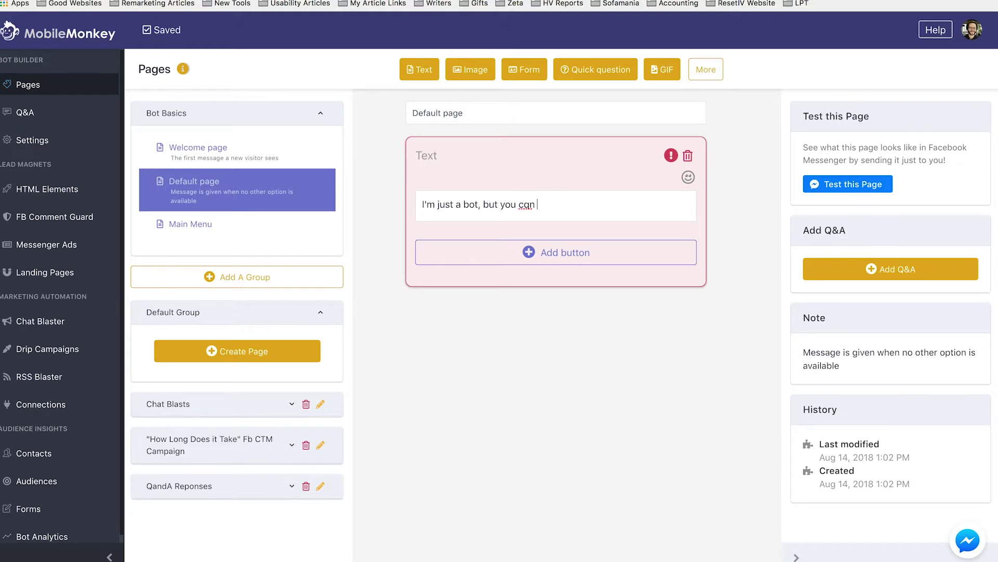
pyautogui.write('heck out some of the links belwo')
pyautogui.press('BackSpace')
pyautogui.press('BackSpace')
pyautogui.write('ow')
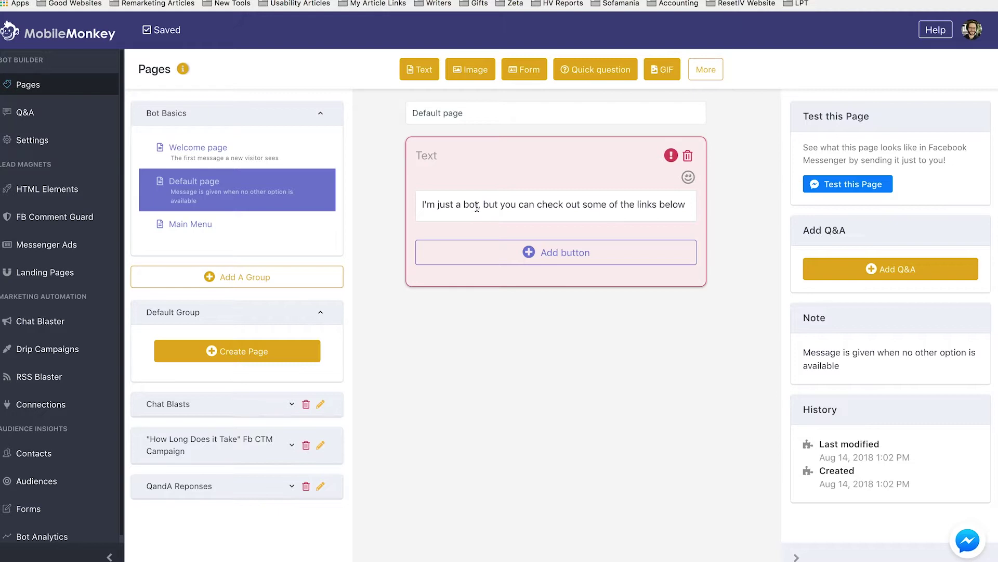
pyautogui.moveTo(483, 205); pyautogui.dragTo(632, 214)
pyautogui.write('b')
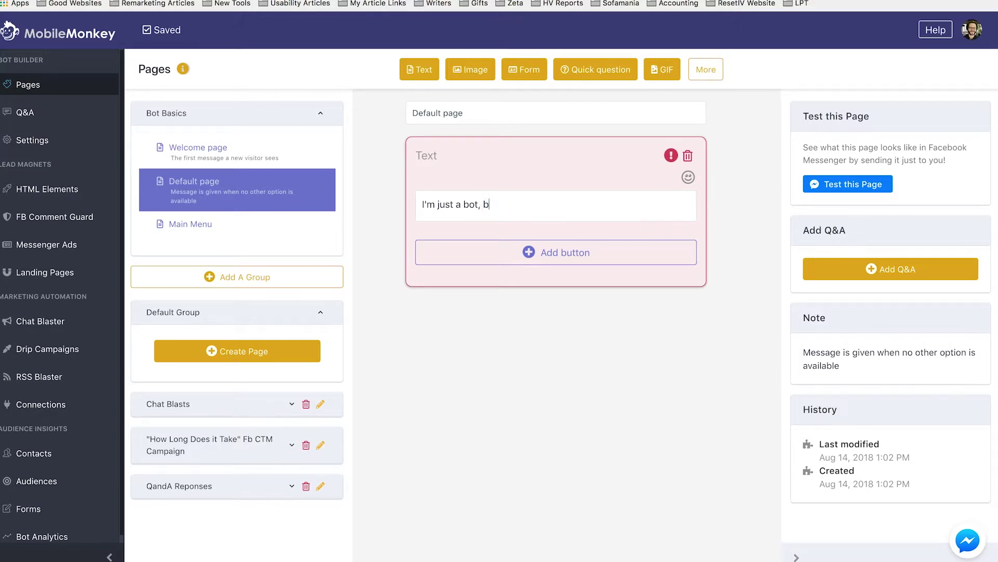
pyautogui.write('ut here are some links below3 th')
pyautogui.press('BackSpace')
pyautogui.press('BackSpace')
pyautogui.press('BackSpace')
pyautogui.press('BackSpace')
pyautogui.write('that ')
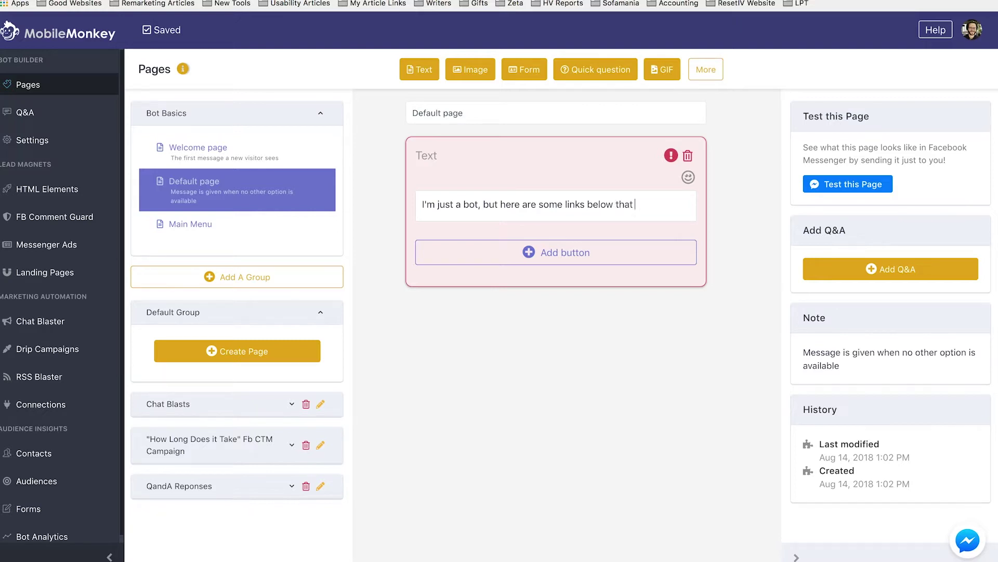
pyautogui.write('may help you')
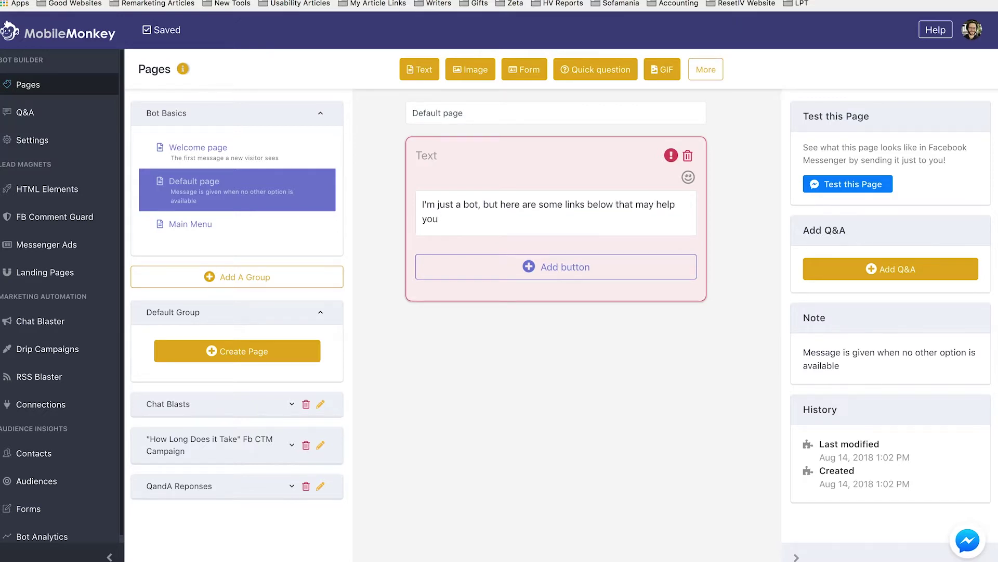
pyautogui.write(" with what you're looking for")
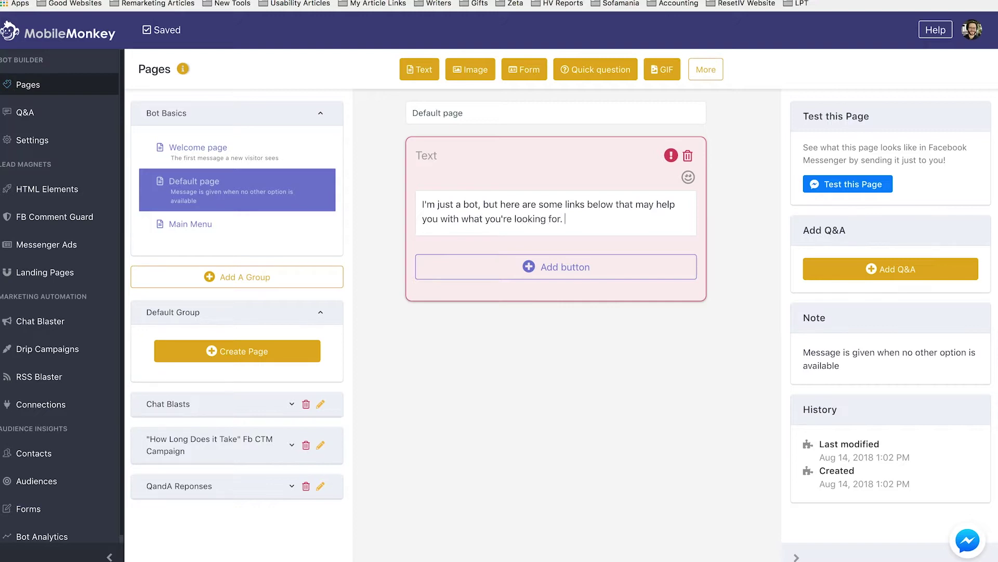
pyautogui.write('.  You')
# Step: Add a paragraph inviting people to call 24/7 to speak with a live human representative
pyautogui.press('Return')
pyautogui.press('Return')
pyautogui.write('You can cal')
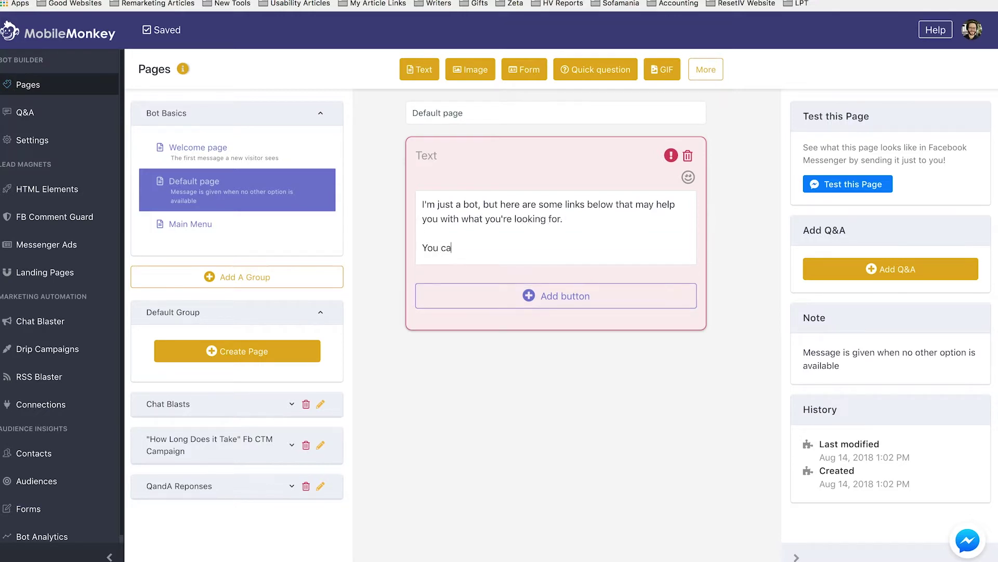
pyautogui.press('BackSpace')
pyautogui.press('BackSpace')
pyautogui.press('BackSpace')
pyautogui.write('always call us on the number below 2')
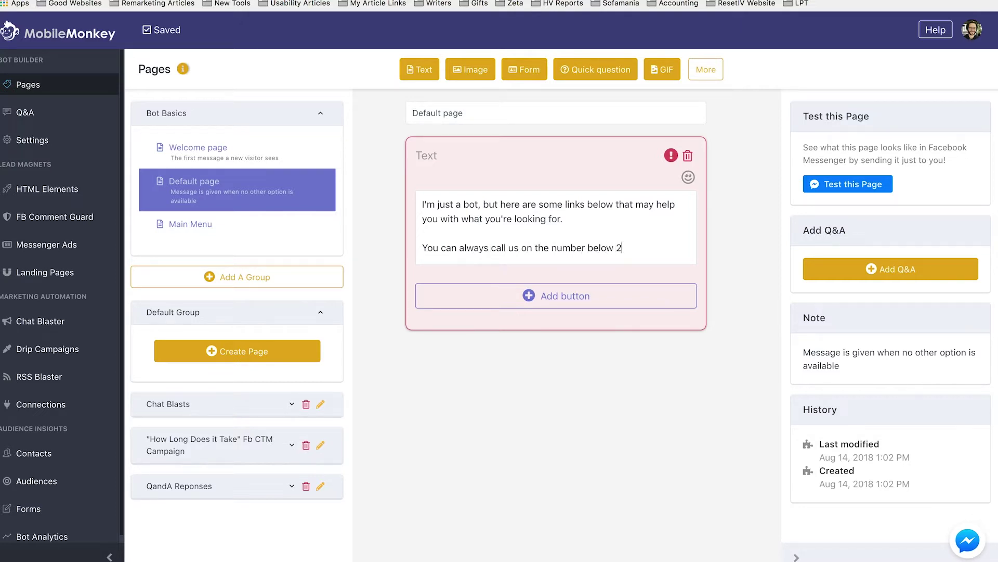
pyautogui.write('4/7 to speka')
pyautogui.press('BackSpace')
pyautogui.write('ak with the')
pyautogui.write('live human r')
pyautogui.write('epresentative ')
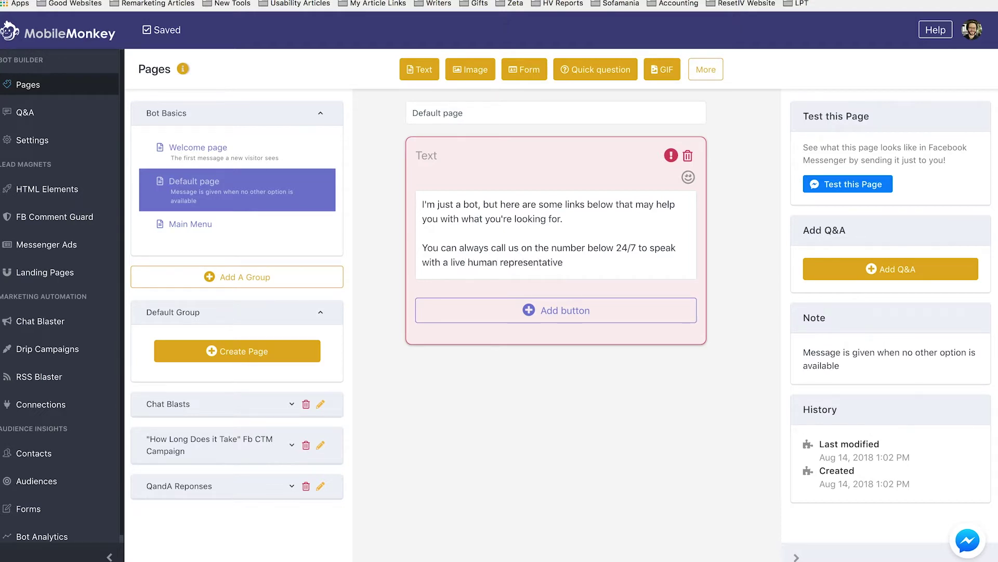
pyautogui.write('right away :)')
pyautogui.click(604, 306)
# Step: Attach a 'Call us 24/7' phone button with the business phone number to the message
pyautogui.click(399, 295)
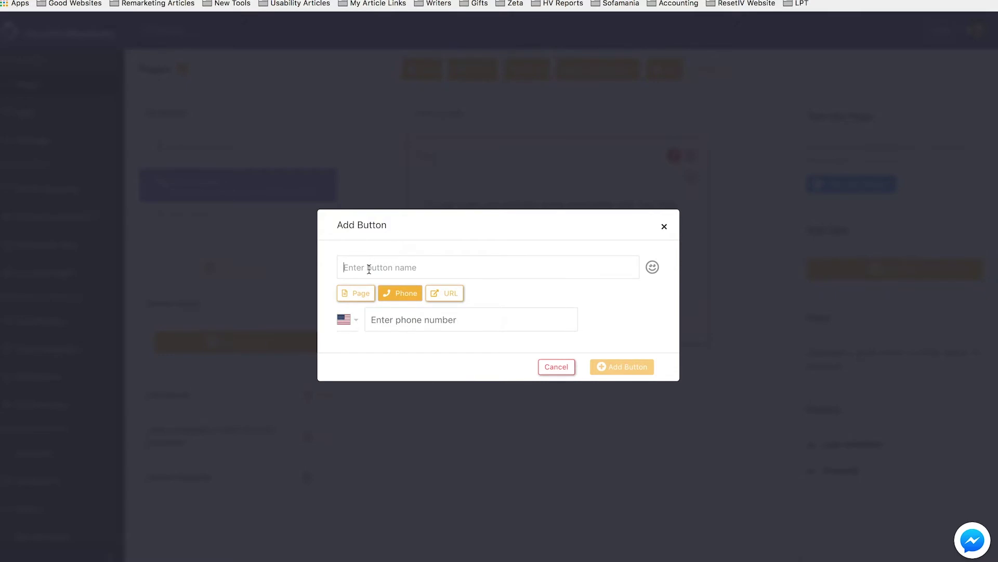
pyautogui.press('Tab')
pyautogui.press('Tab')
pyautogui.press('Tab')
pyautogui.press('Tab')
pyautogui.press('Tab')
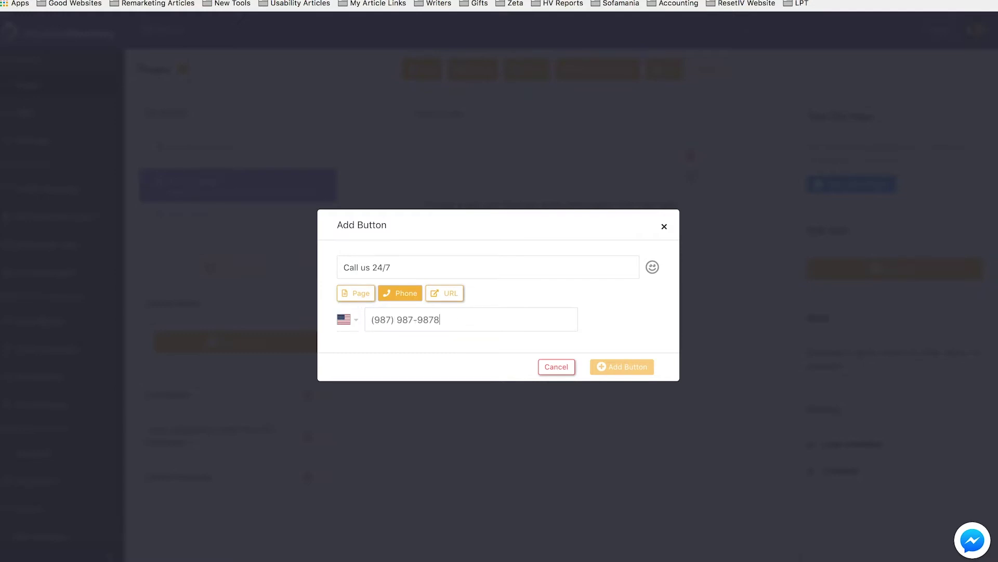
pyautogui.press('BackSpace')
pyautogui.press('BackSpace')
pyautogui.press('BackSpace')
pyautogui.tripleClick(386, 321)
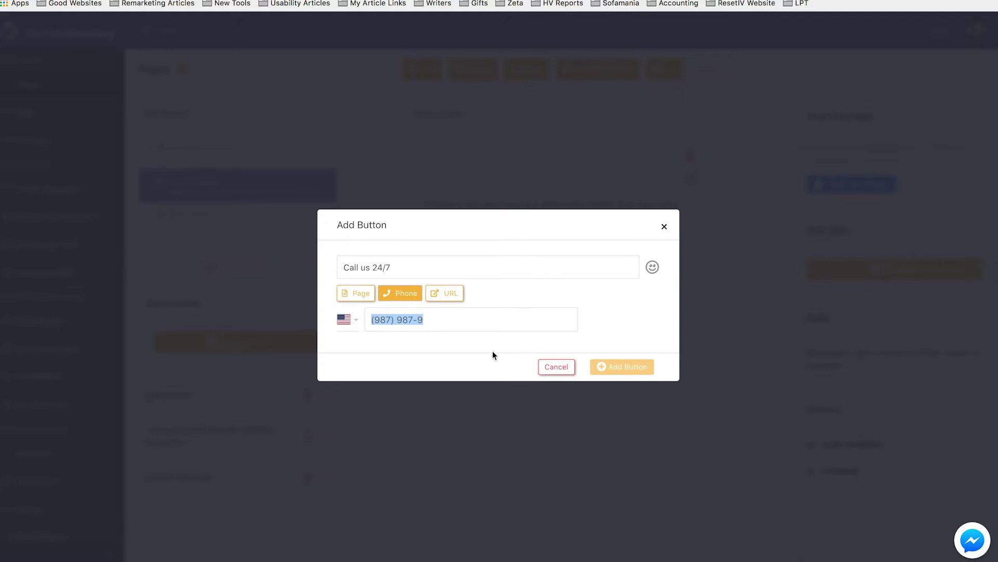
pyautogui.click(622, 366)
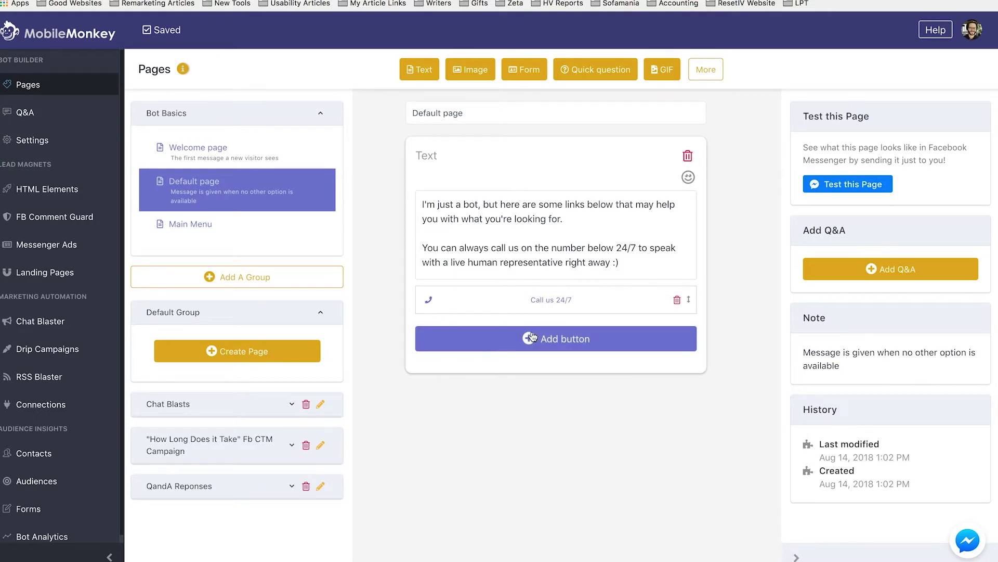
pyautogui.click(65, 111)
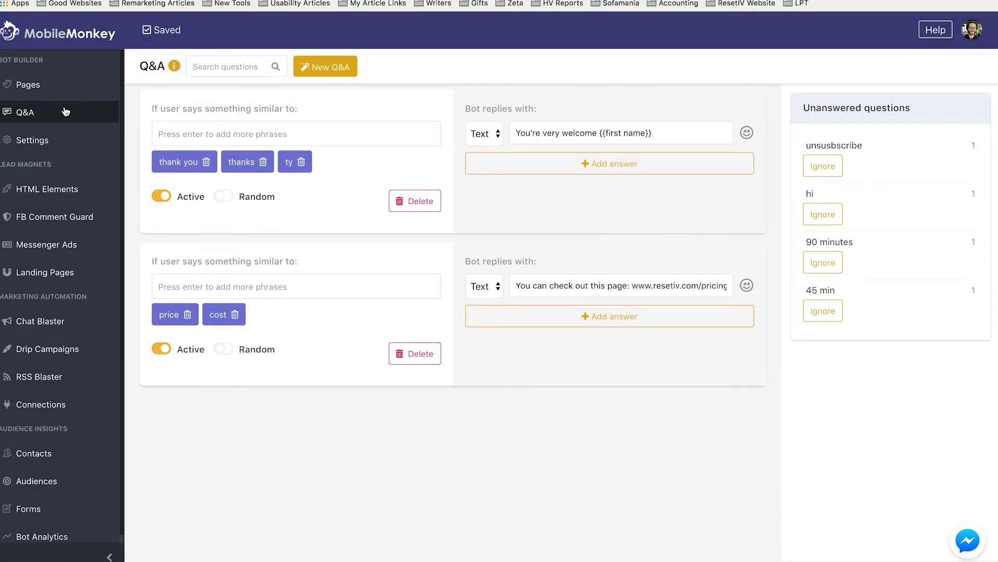